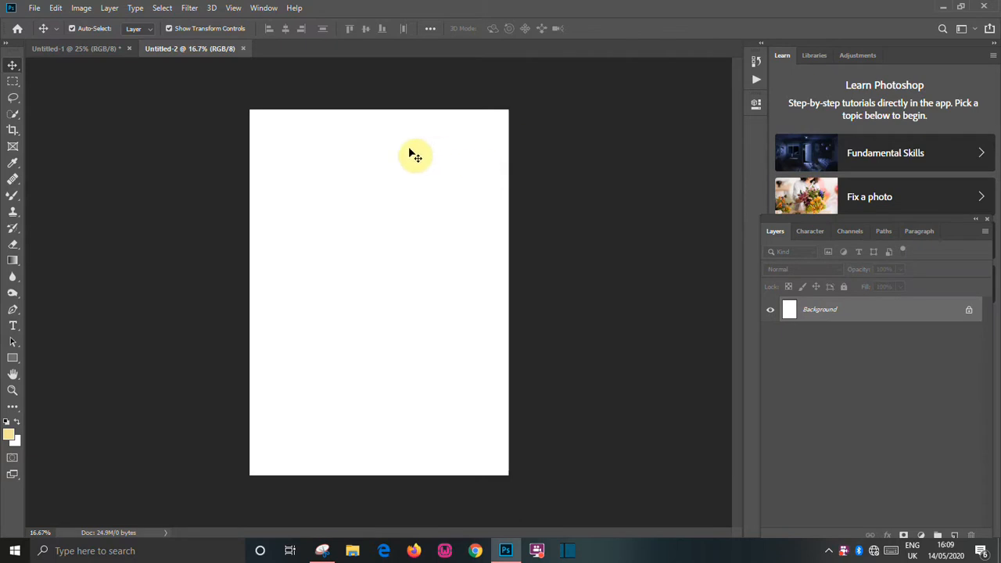
Step: Place the linked image woman-leaning-on-white-surface-1846362 from the Documents > Bluetooth folder into the blank document
{"action": "left_click", "coordinate": [32, 9]}
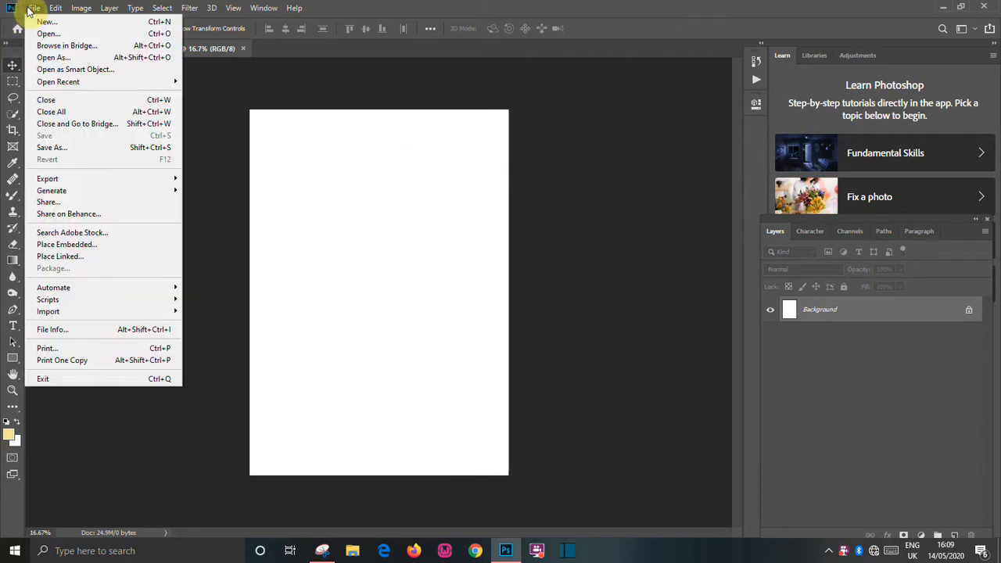
{"action": "mouse_move", "coordinate": [106, 291]}
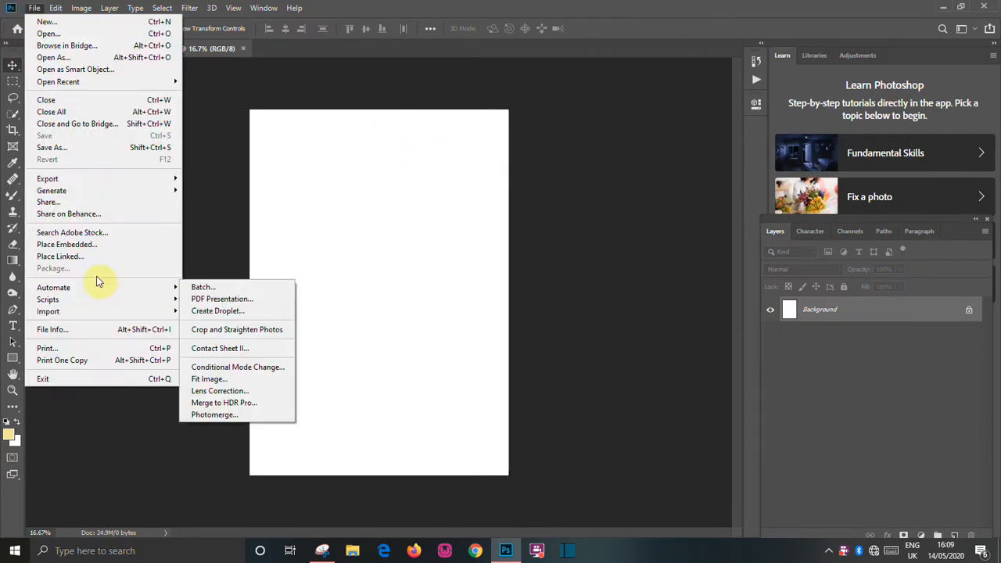
{"action": "left_click", "coordinate": [94, 256]}
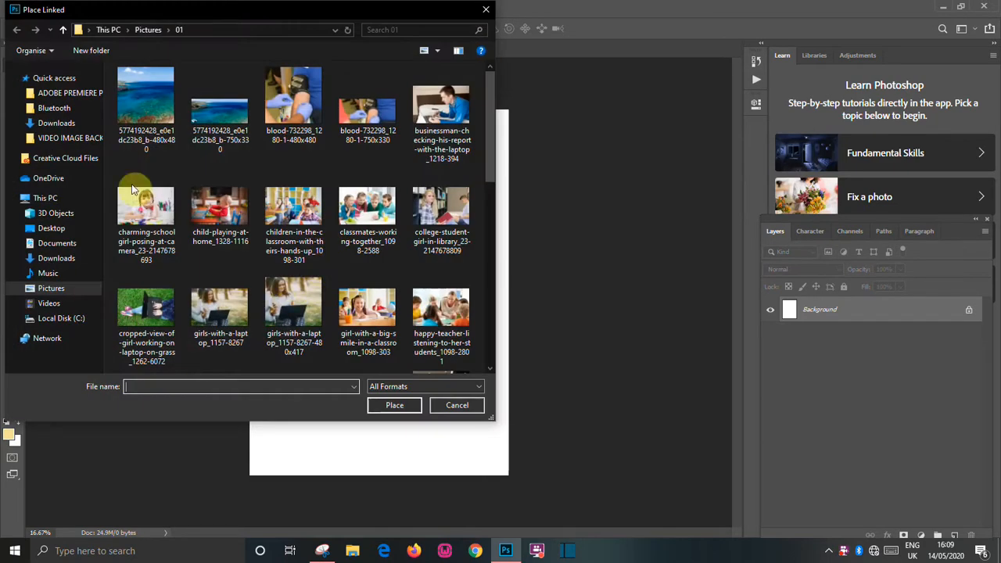
{"action": "left_click", "coordinate": [62, 320]}
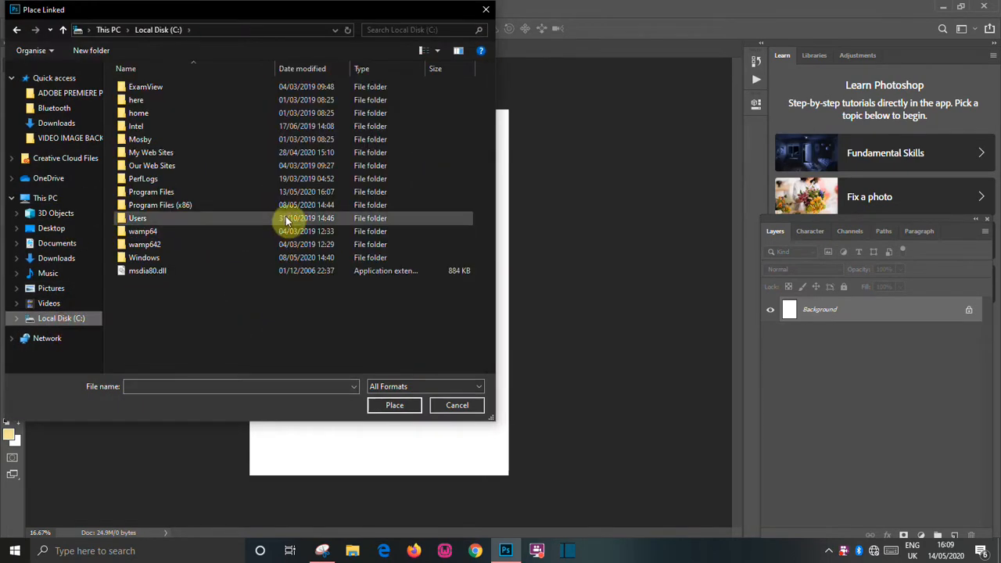
{"action": "double_click", "coordinate": [199, 220]}
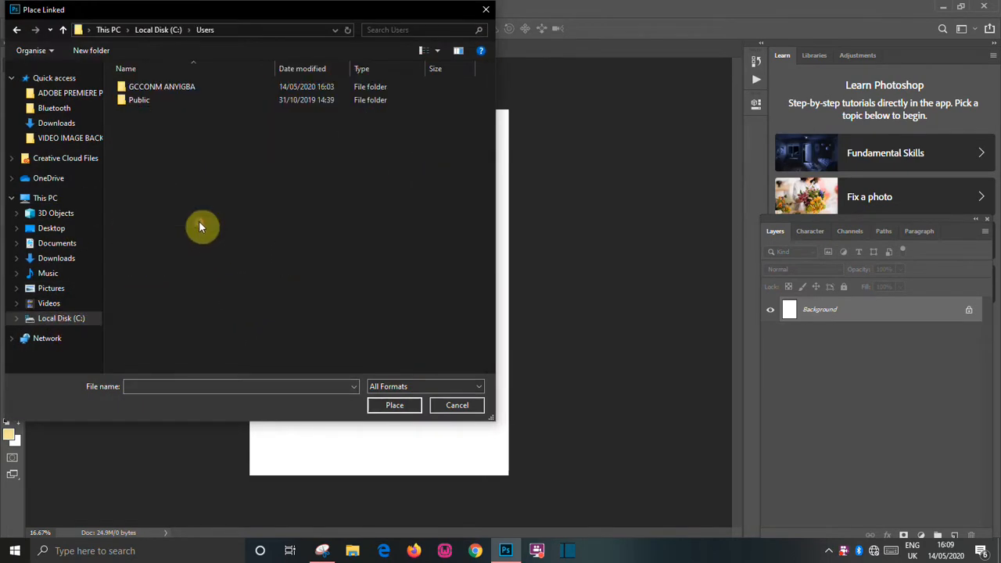
{"action": "double_click", "coordinate": [190, 86]}
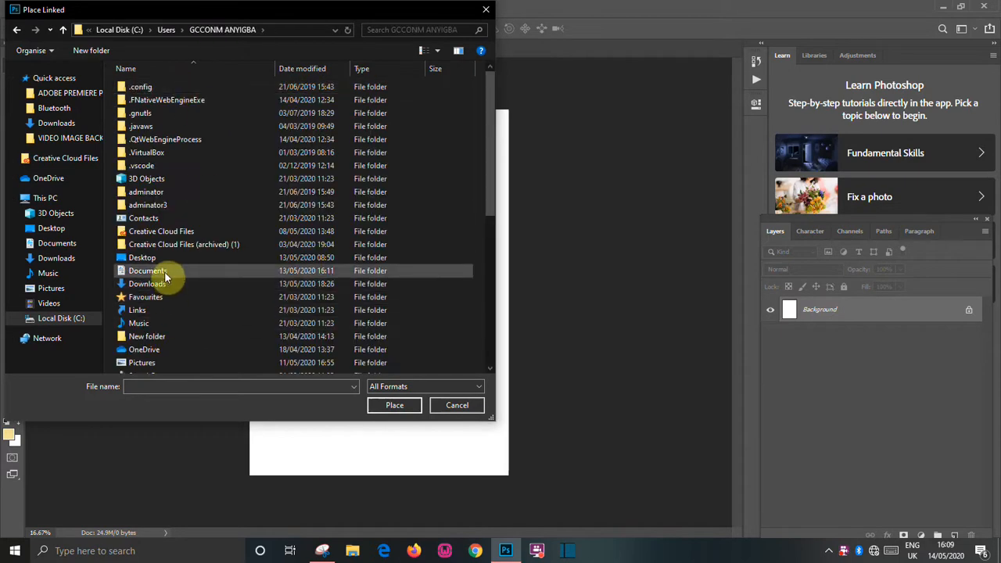
{"action": "double_click", "coordinate": [164, 271]}
{"action": "double_click", "coordinate": [435, 106]}
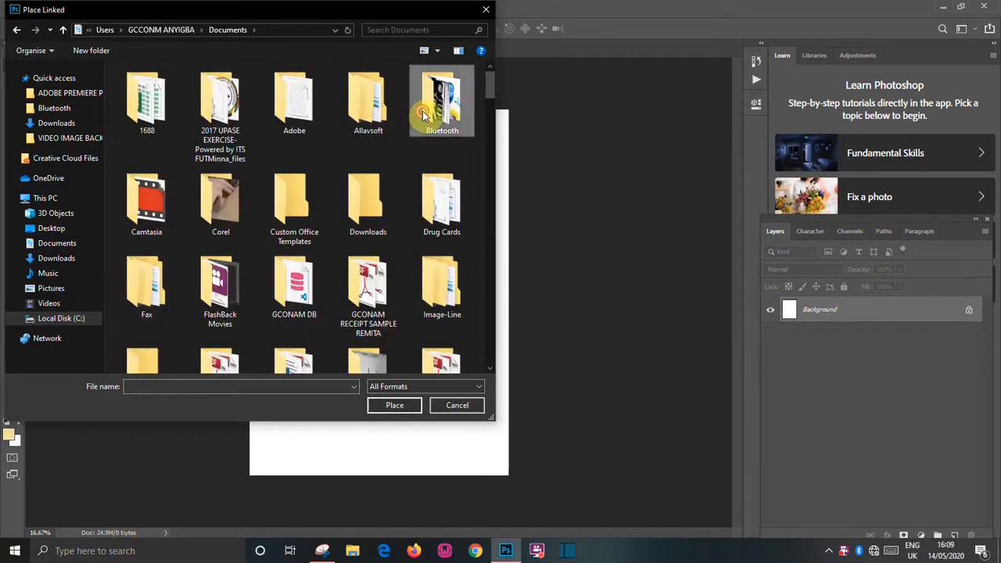
{"action": "scroll", "coordinate": [374, 267], "scroll_direction": "down", "scroll_amount": 3}
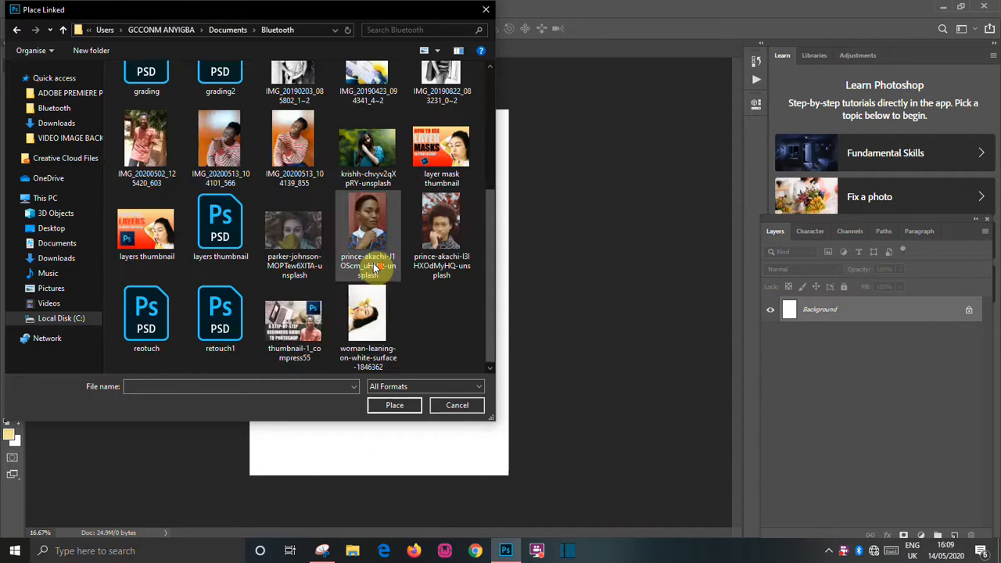
{"action": "double_click", "coordinate": [391, 317]}
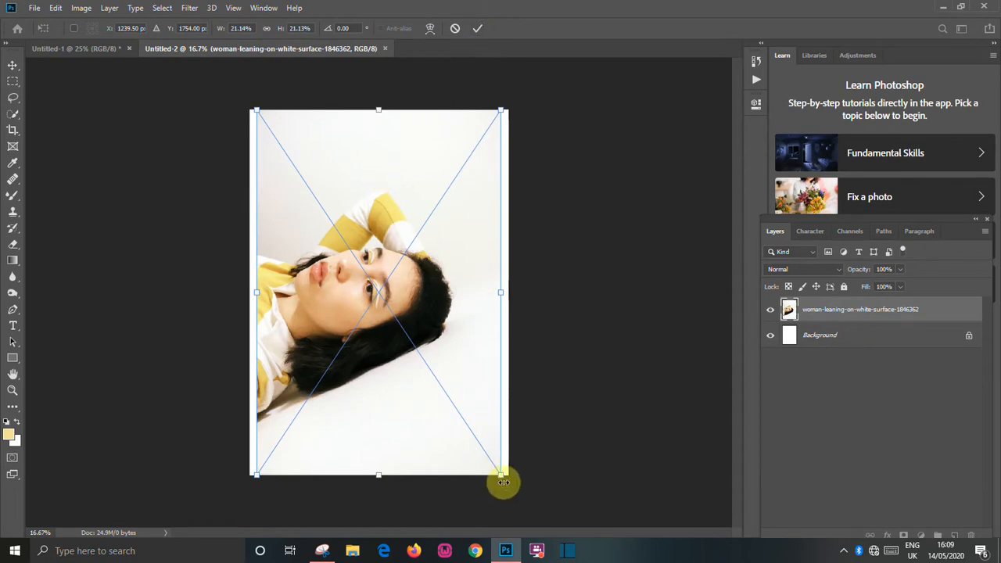
Step: Rotate the placed photo to -90°, scale it to about 24%, and position it with white margins above and below
{"action": "left_click_drag", "start_coordinate": [504, 481], "coordinate": [533, 177]}
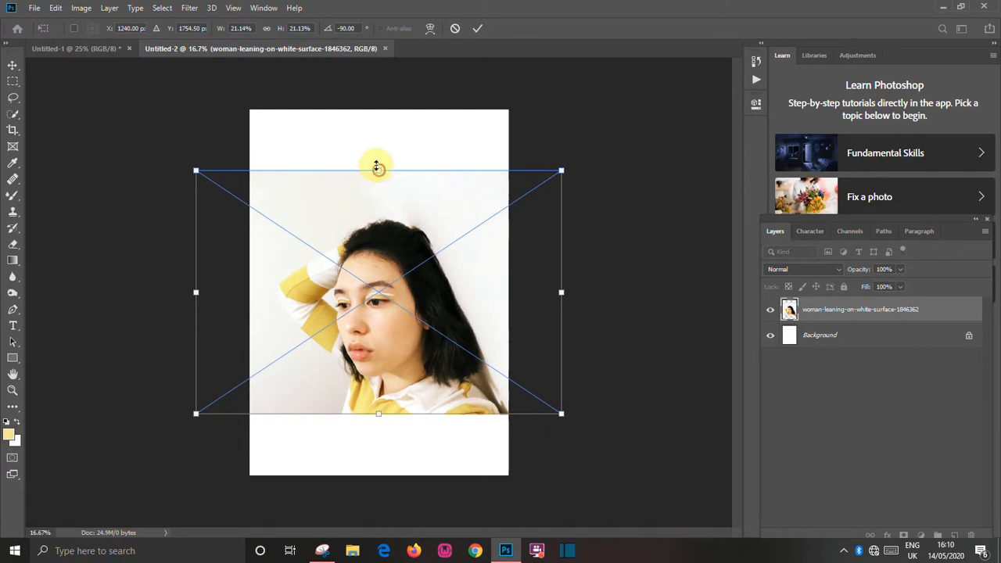
{"action": "left_click_drag", "start_coordinate": [378, 168], "coordinate": [380, 96]}
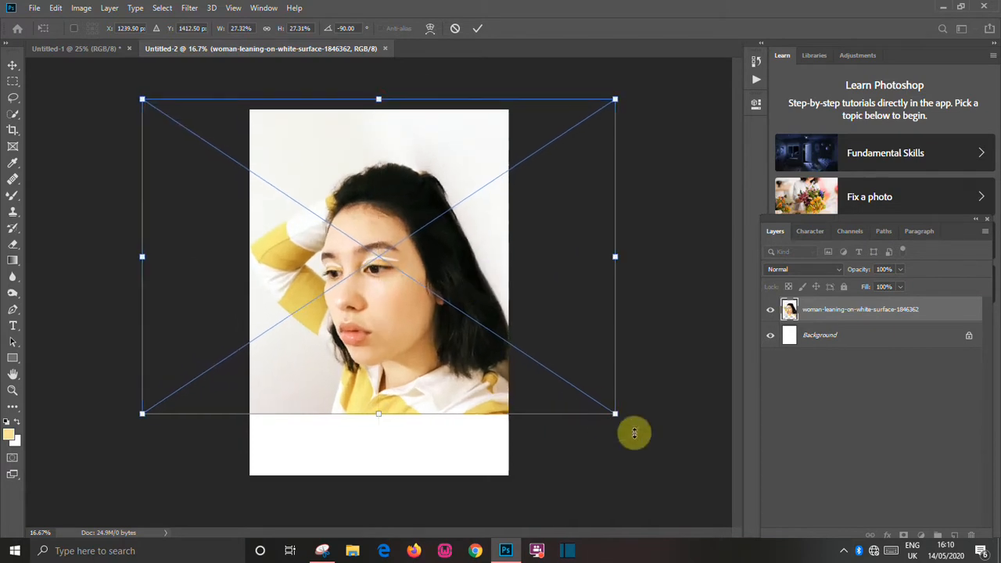
{"action": "left_click_drag", "start_coordinate": [622, 417], "coordinate": [581, 405]}
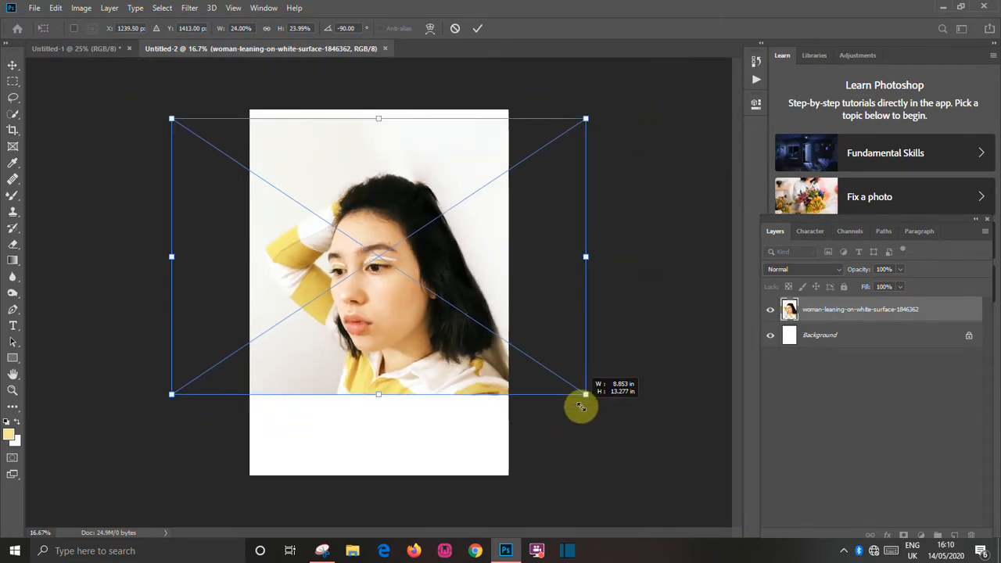
{"action": "left_click_drag", "start_coordinate": [477, 231], "coordinate": [478, 257]}
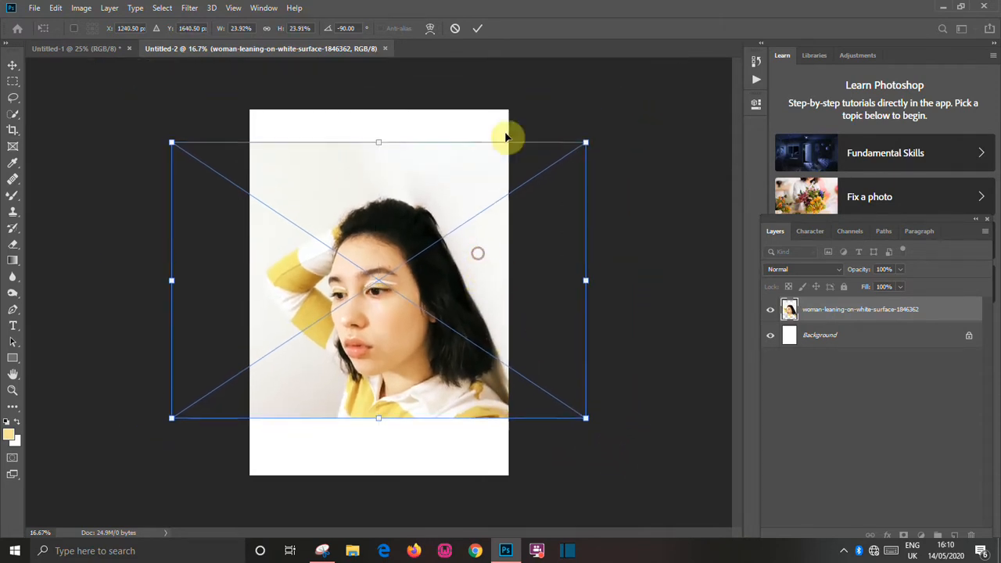
{"action": "left_click", "coordinate": [483, 28]}
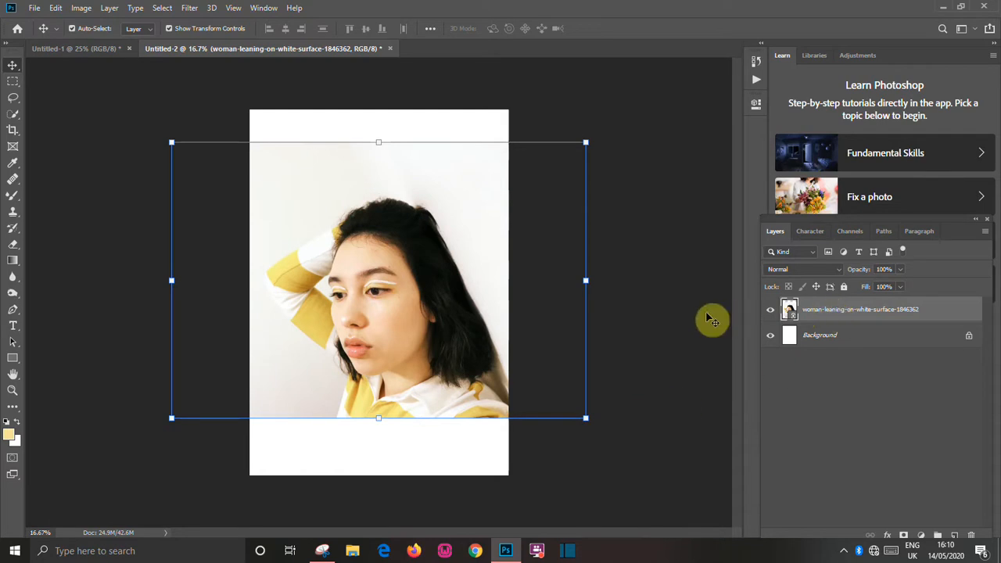
Step: In Select and Mask, set the view transparency to 70% and brush over the woman with a size 60 Quick Selection brush
{"action": "left_click", "coordinate": [164, 10]}
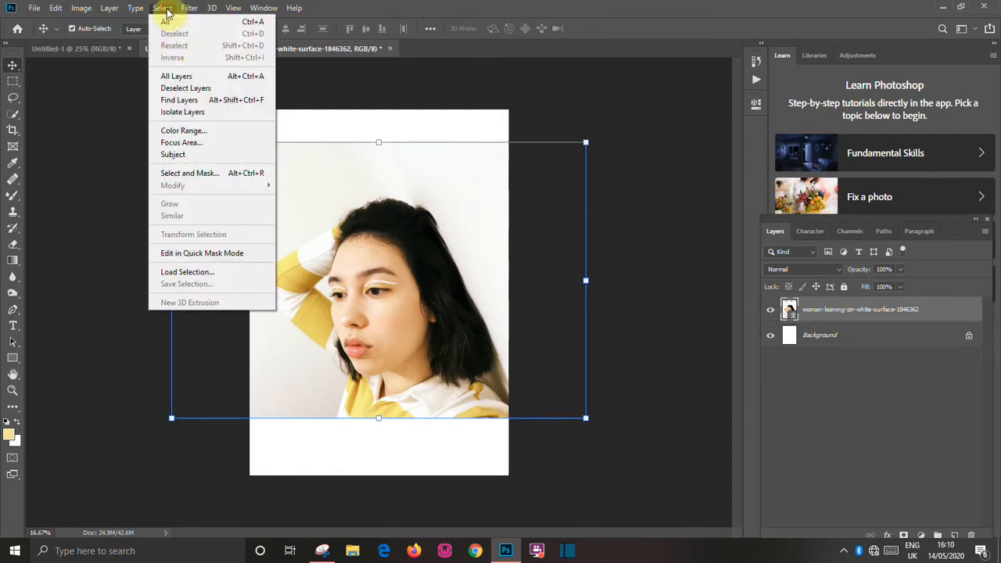
{"action": "left_click", "coordinate": [197, 173]}
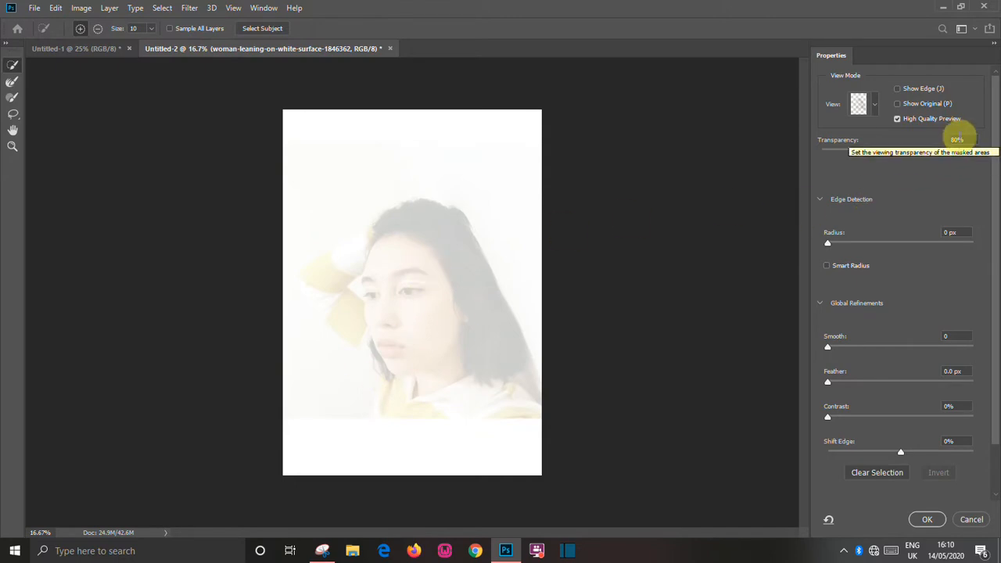
{"action": "mouse_move", "coordinate": [948, 153]}
{"action": "left_mouse_down"}
{"action": "mouse_move", "coordinate": [785, 166]}
{"action": "mouse_move", "coordinate": [941, 156]}
{"action": "left_mouse_up"}
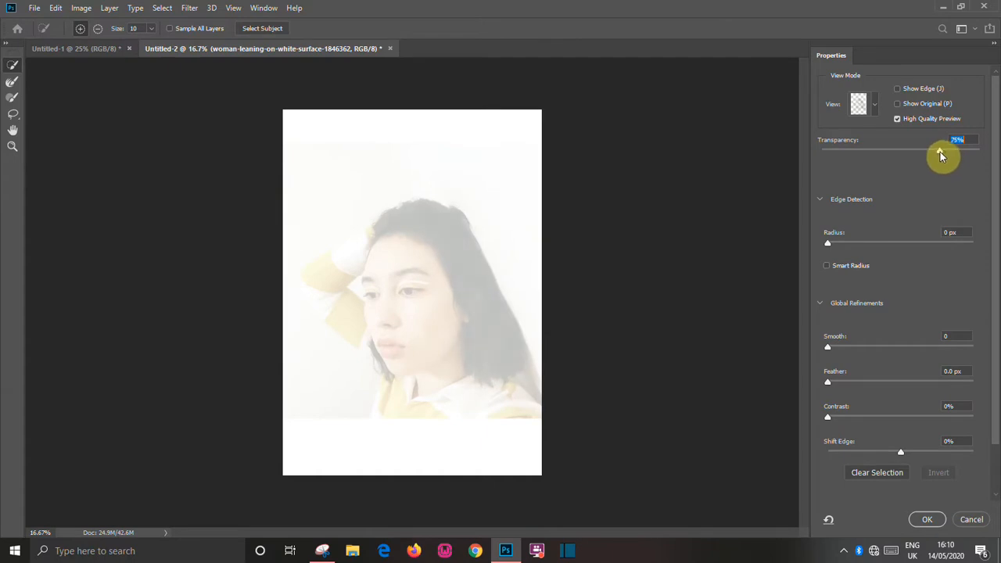
{"action": "left_click_drag", "start_coordinate": [940, 152], "coordinate": [930, 155]}
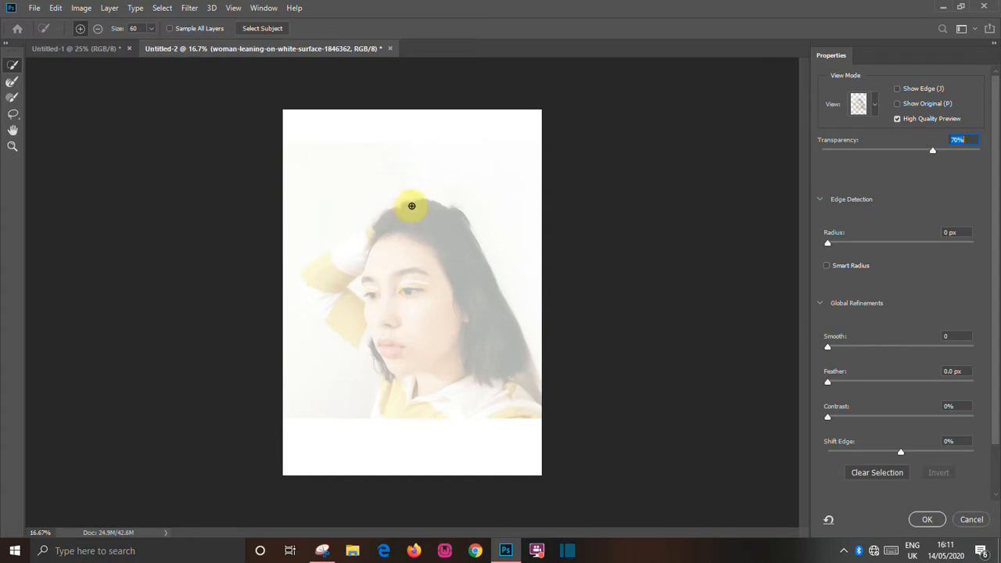
{"action": "mouse_move", "coordinate": [409, 208]}
{"action": "left_mouse_down"}
{"action": "mouse_move", "coordinate": [307, 285]}
{"action": "mouse_move", "coordinate": [342, 319]}
{"action": "mouse_move", "coordinate": [363, 322]}
{"action": "mouse_move", "coordinate": [376, 277]}
{"action": "mouse_move", "coordinate": [399, 259]}
{"action": "mouse_move", "coordinate": [428, 266]}
{"action": "mouse_move", "coordinate": [436, 239]}
{"action": "mouse_move", "coordinate": [475, 298]}
{"action": "mouse_move", "coordinate": [481, 341]}
{"action": "mouse_move", "coordinate": [475, 372]}
{"action": "mouse_move", "coordinate": [434, 400]}
{"action": "mouse_move", "coordinate": [406, 405]}
{"action": "mouse_move", "coordinate": [397, 362]}
{"action": "mouse_move", "coordinate": [382, 408]}
{"action": "mouse_move", "coordinate": [389, 365]}
{"action": "mouse_move", "coordinate": [380, 353]}
{"action": "mouse_move", "coordinate": [420, 399]}
{"action": "mouse_move", "coordinate": [516, 412]}
{"action": "mouse_move", "coordinate": [522, 372]}
{"action": "mouse_move", "coordinate": [540, 399]}
{"action": "mouse_move", "coordinate": [520, 365]}
{"action": "mouse_move", "coordinate": [539, 400]}
{"action": "mouse_move", "coordinate": [349, 386]}
{"action": "mouse_move", "coordinate": [320, 193]}
{"action": "left_mouse_up"}
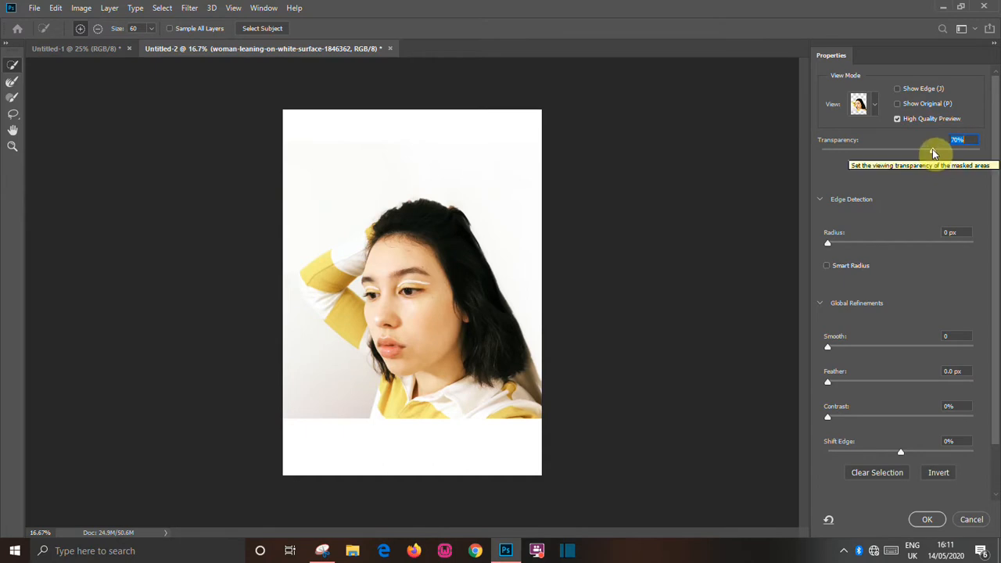
Step: Set the view transparency to 92% and subtract the grey background area below the woman's raised arm from the selection
{"action": "left_click_drag", "start_coordinate": [932, 148], "coordinate": [968, 150]}
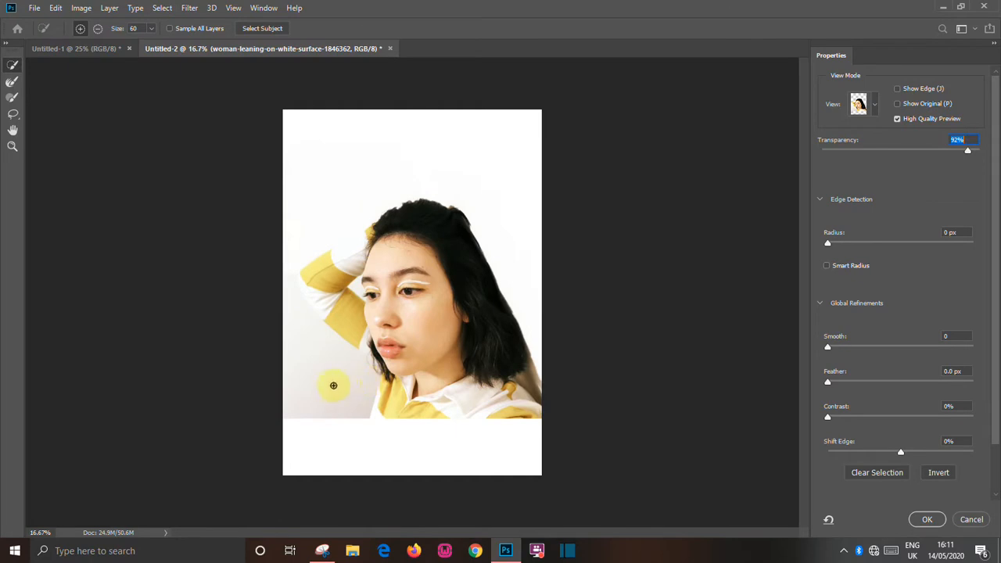
{"action": "key", "text": "alt"}
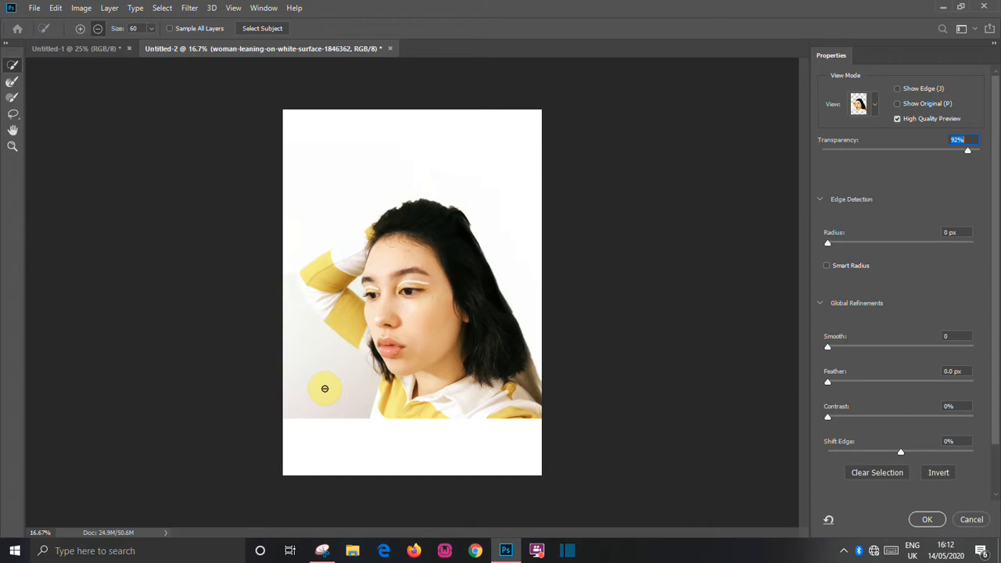
{"action": "mouse_move", "coordinate": [323, 388]}
{"action": "left_mouse_down"}
{"action": "mouse_move", "coordinate": [313, 362]}
{"action": "mouse_move", "coordinate": [302, 380]}
{"action": "mouse_move", "coordinate": [291, 254]}
{"action": "left_mouse_up"}
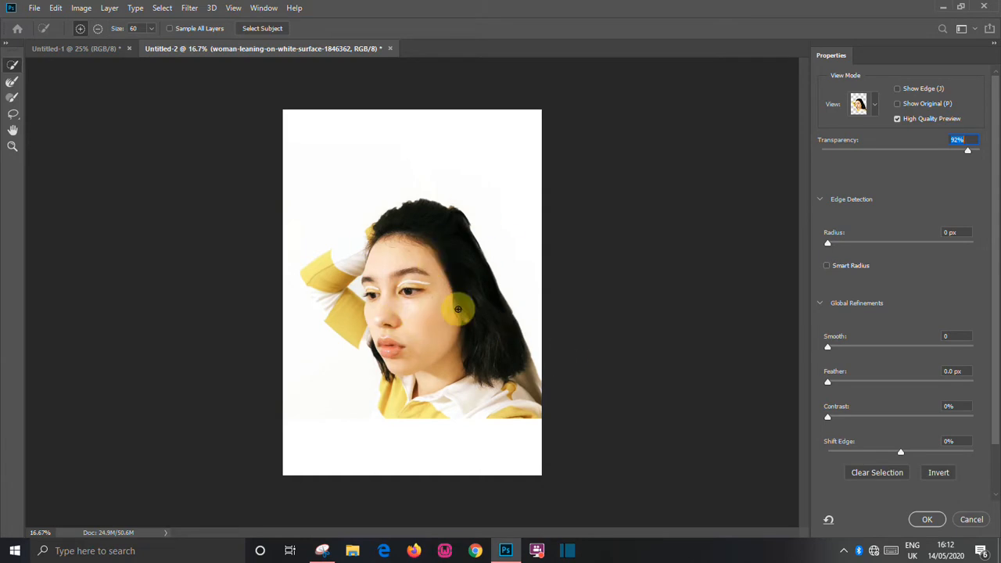
Step: Set Feather to 0 px and apply the refined selection as a mask on the photo layer
{"action": "left_click_drag", "start_coordinate": [999, 234], "coordinate": [992, 346]}
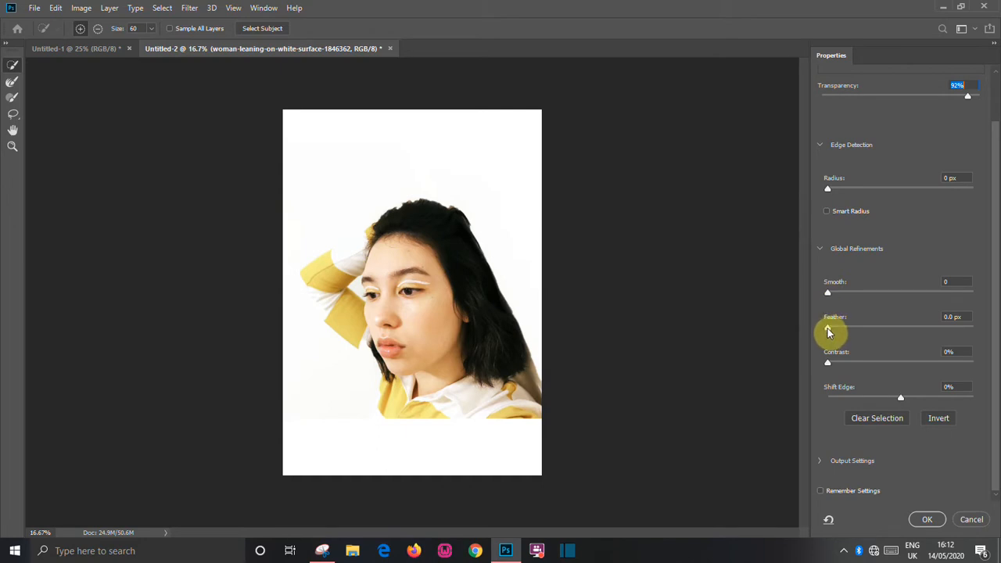
{"action": "mouse_move", "coordinate": [836, 330]}
{"action": "left_mouse_down"}
{"action": "mouse_move", "coordinate": [926, 322]}
{"action": "mouse_move", "coordinate": [819, 332]}
{"action": "left_mouse_up"}
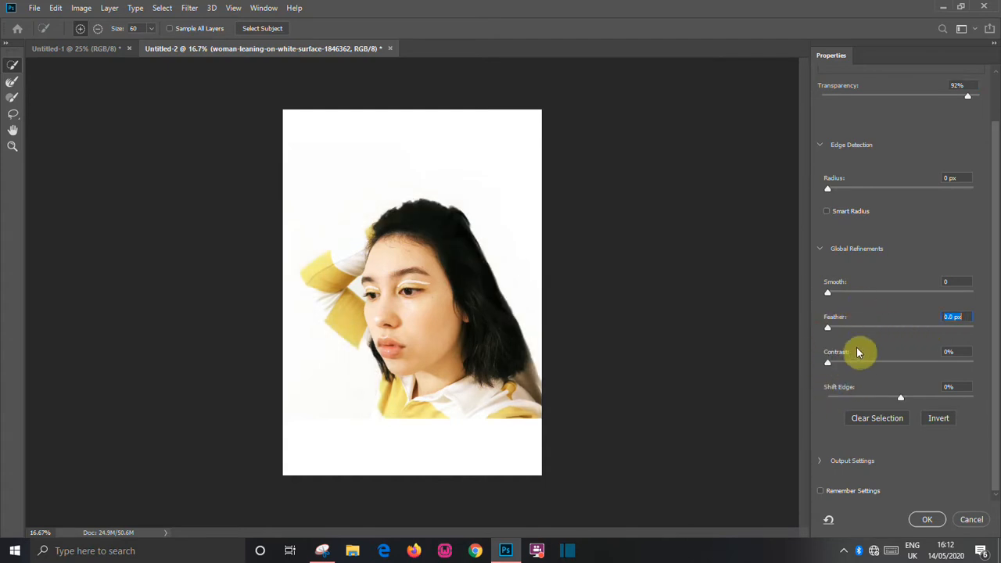
{"action": "left_click", "coordinate": [927, 521]}
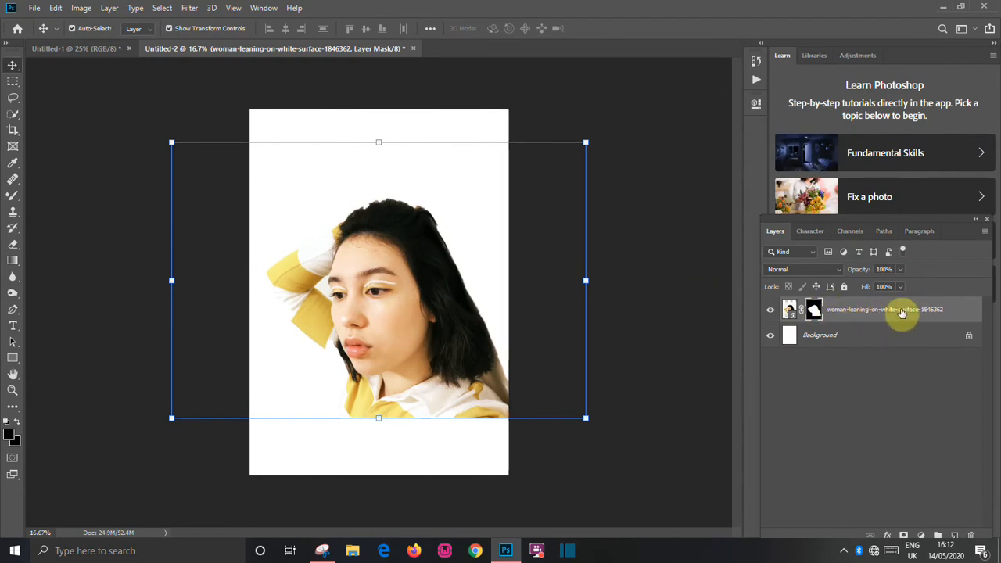
Step: Draw a rectangle about 2648 × 2993 px over the upper canvas down to the photo's lower edge and place it beneath the woman layer
{"action": "left_click", "coordinate": [12, 361]}
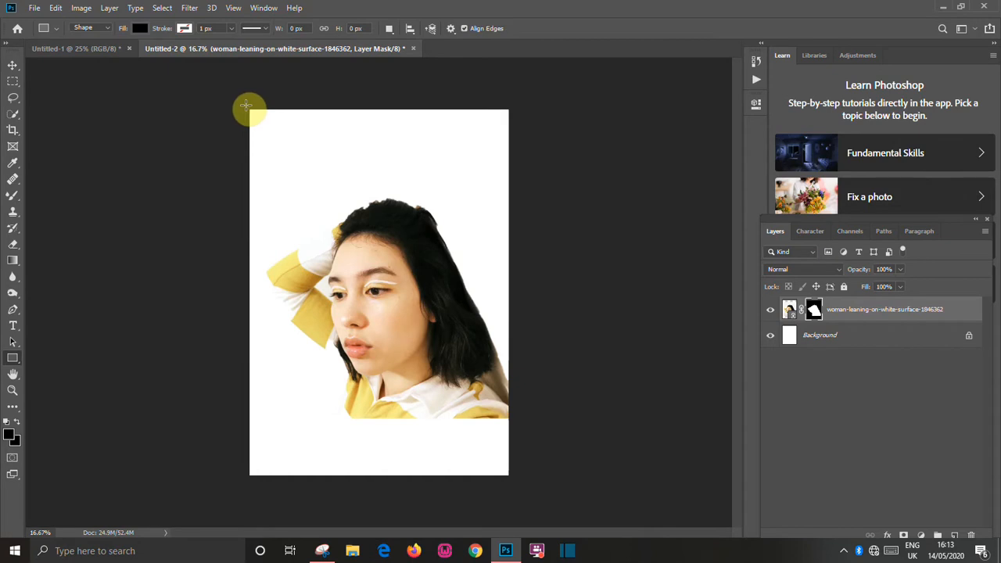
{"action": "left_click_drag", "start_coordinate": [251, 109], "coordinate": [524, 418]}
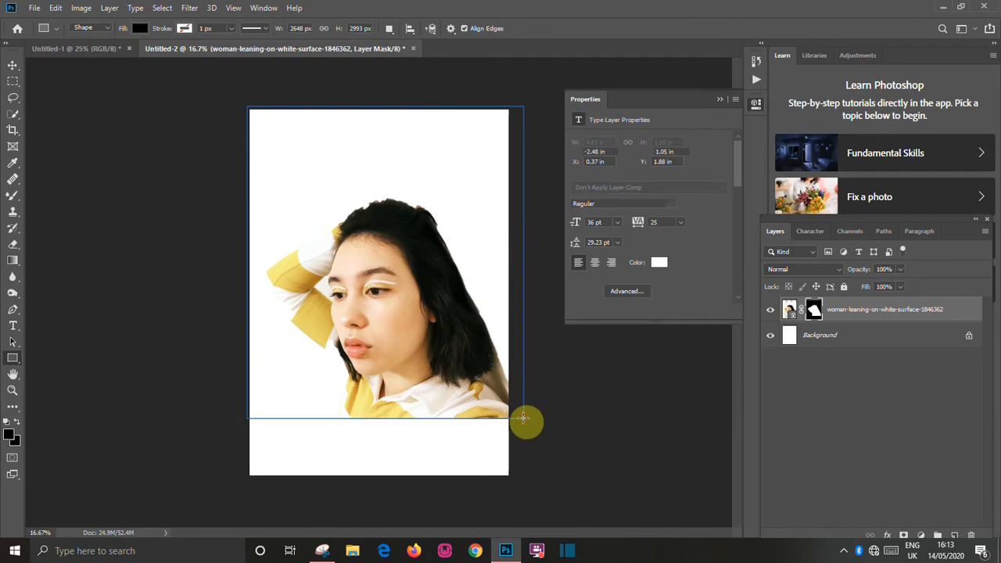
{"action": "left_click", "coordinate": [721, 101]}
{"action": "left_click_drag", "start_coordinate": [873, 310], "coordinate": [877, 350]}
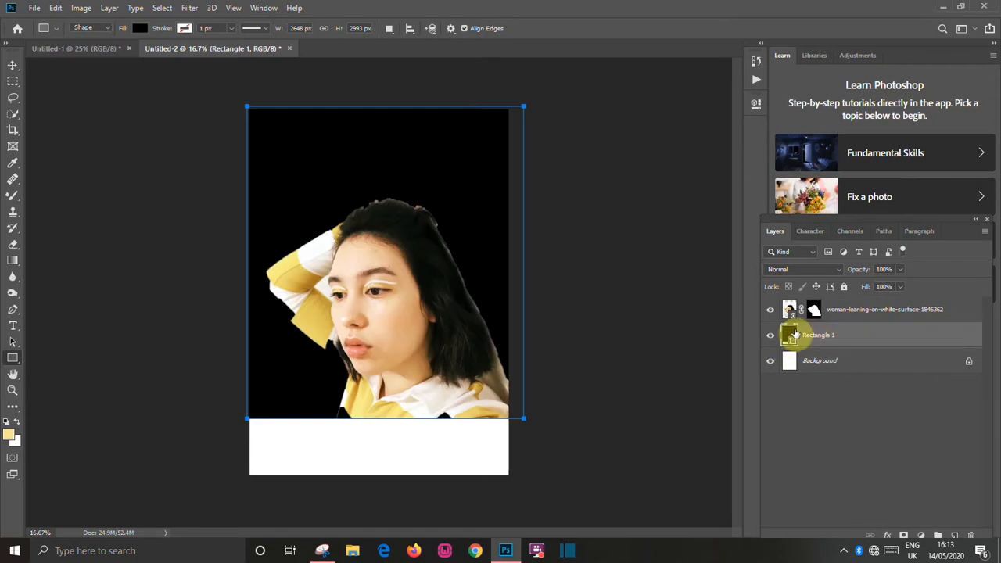
Step: Change the rectangle's fill to the yellow f2d97e sampled from the woman's shirt
{"action": "double_click", "coordinate": [792, 335]}
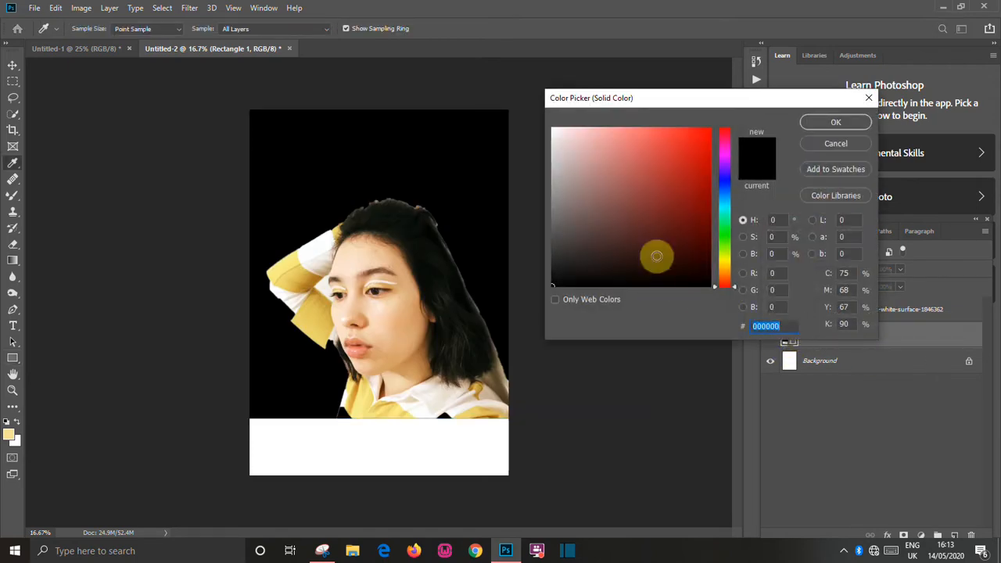
{"action": "left_click_drag", "start_coordinate": [726, 274], "coordinate": [726, 264]}
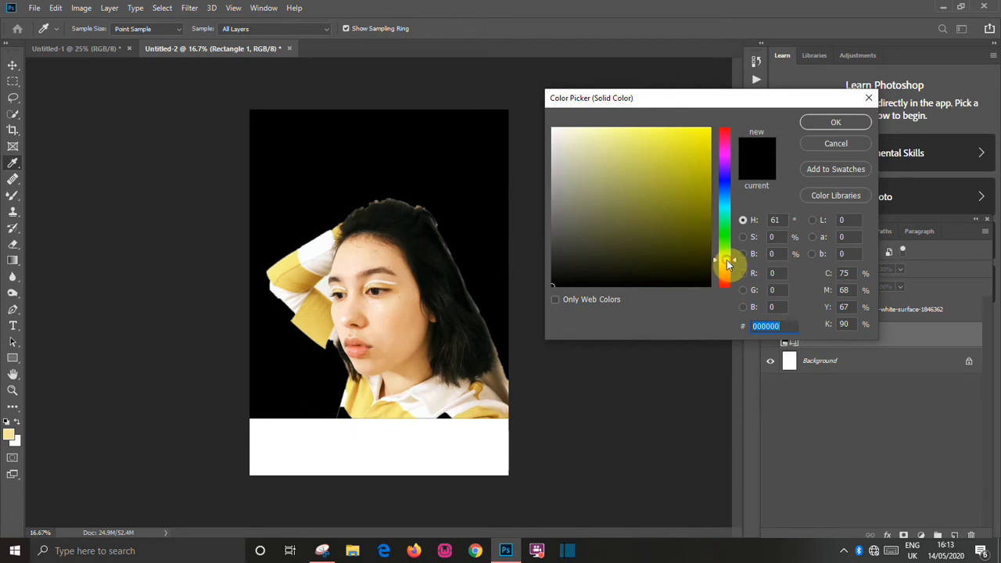
{"action": "left_click", "coordinate": [389, 410]}
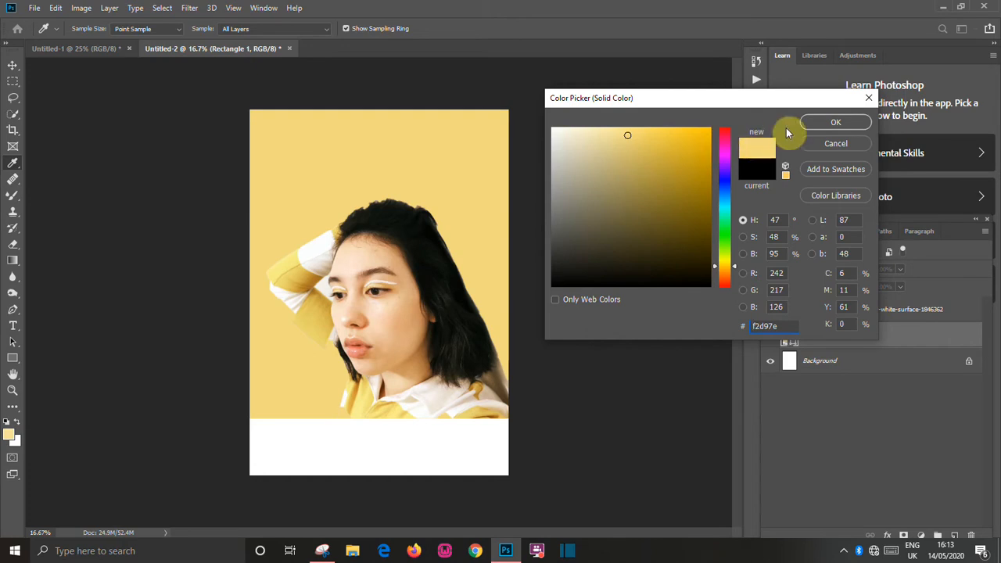
{"action": "left_click", "coordinate": [838, 123]}
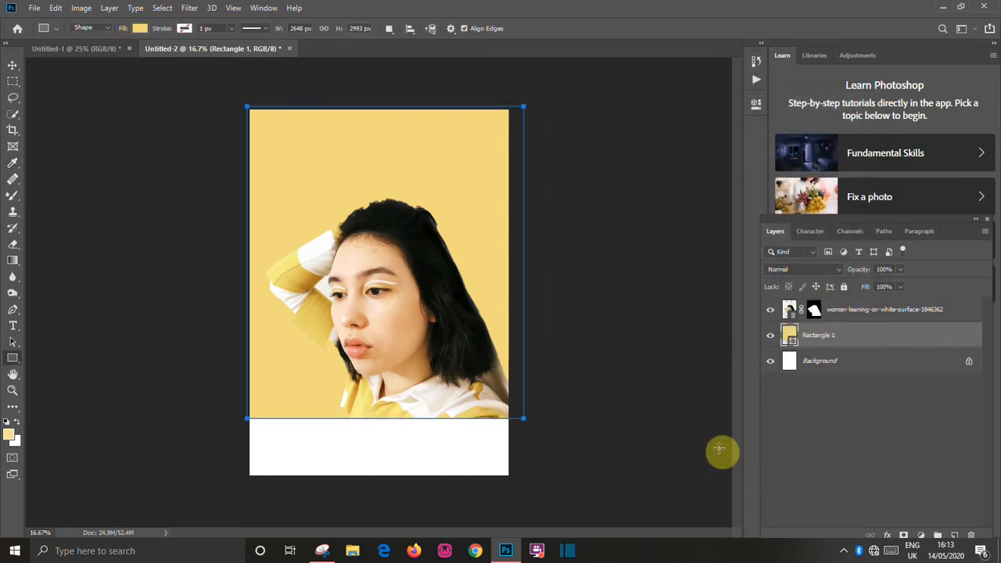
Step: Deselect the rectangle and toggle the woman layer's visibility off and on to check the cutout against the yellow background
{"action": "left_click", "coordinate": [11, 66]}
{"action": "left_click", "coordinate": [679, 237]}
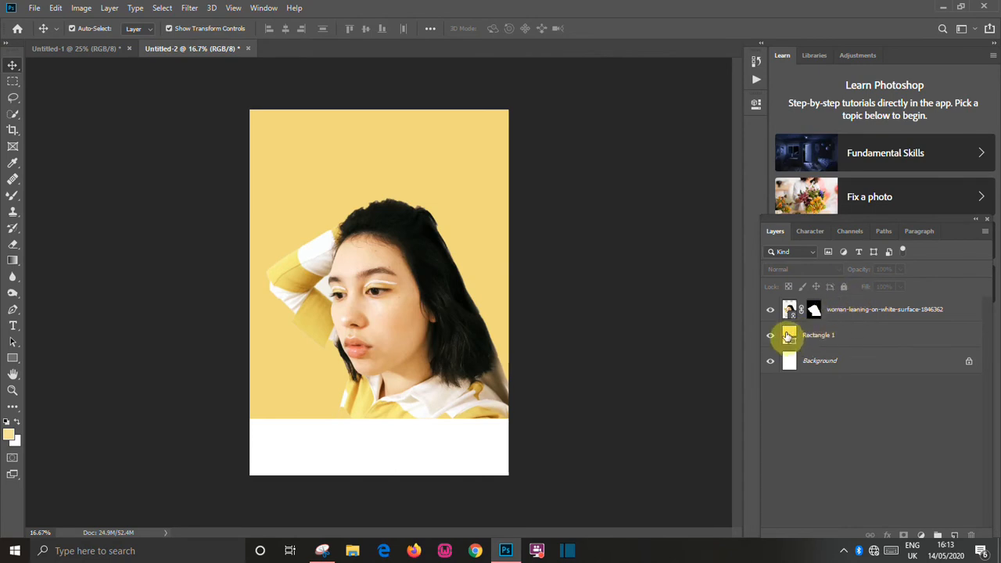
{"action": "left_click", "coordinate": [771, 310]}
{"action": "left_click", "coordinate": [772, 312]}
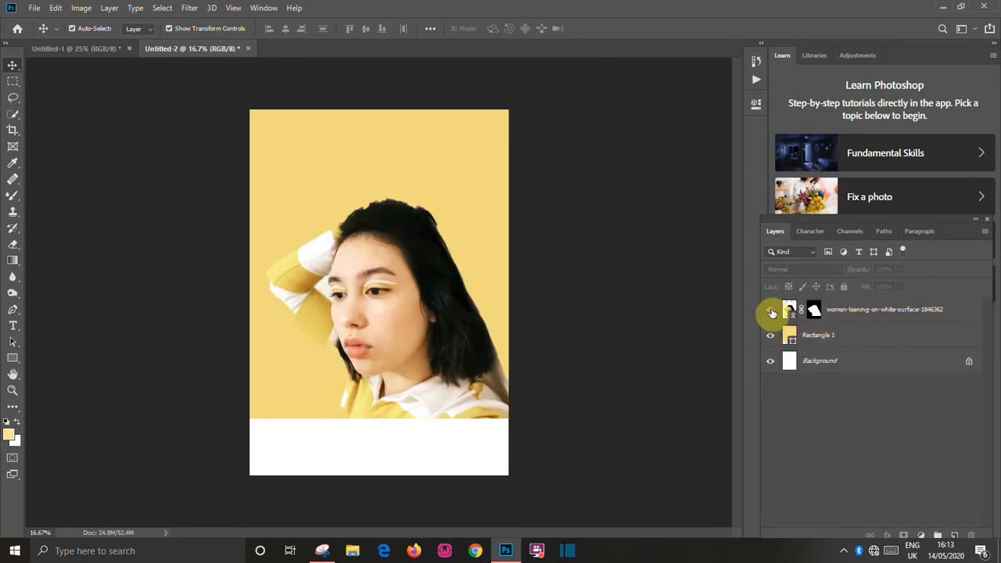